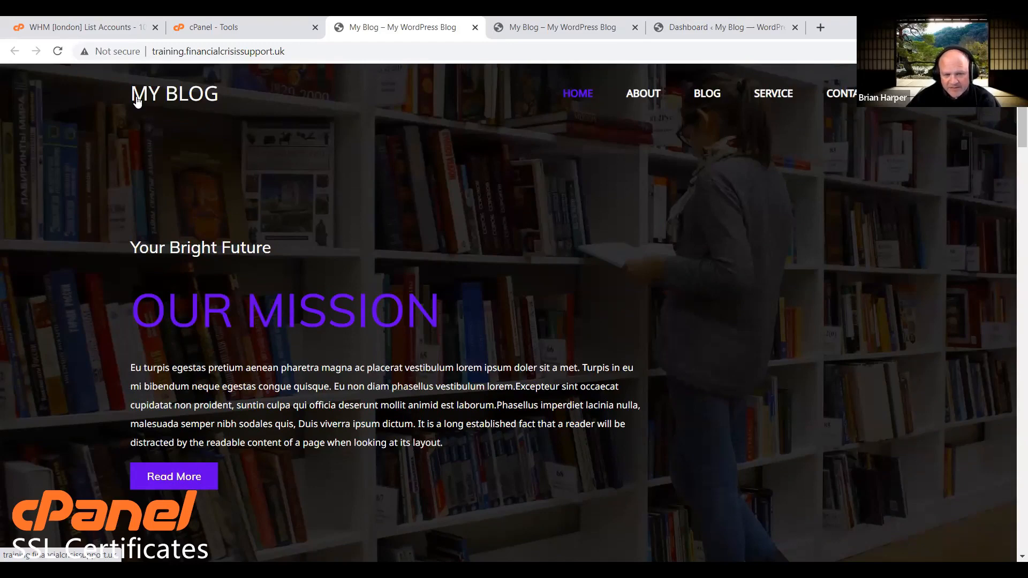
- Switch to the cPanel tools page and open the SSL/TLS manager from the Security section
click(193, 28)
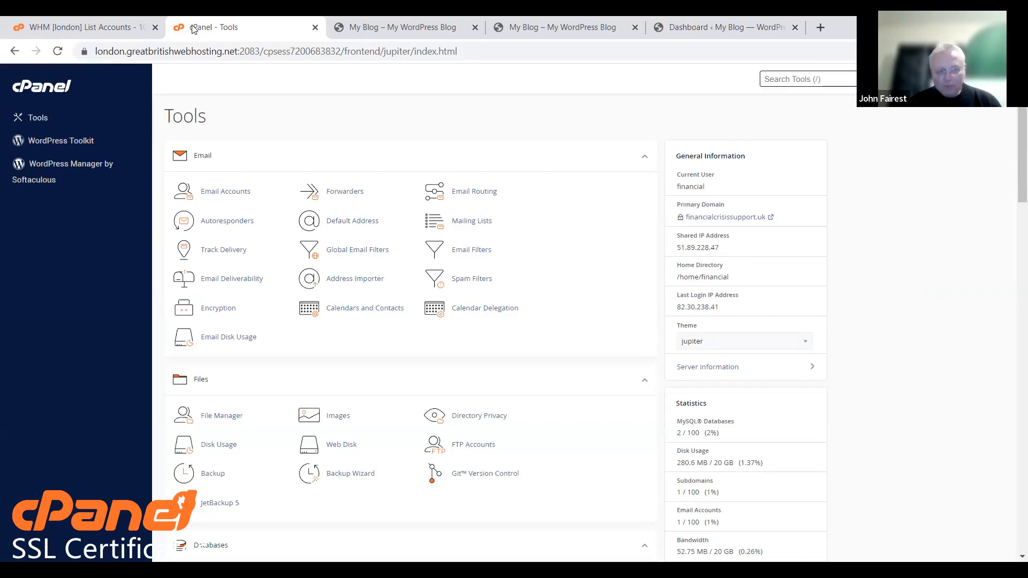
click(194, 29)
scroll(205, 107, down, 3)
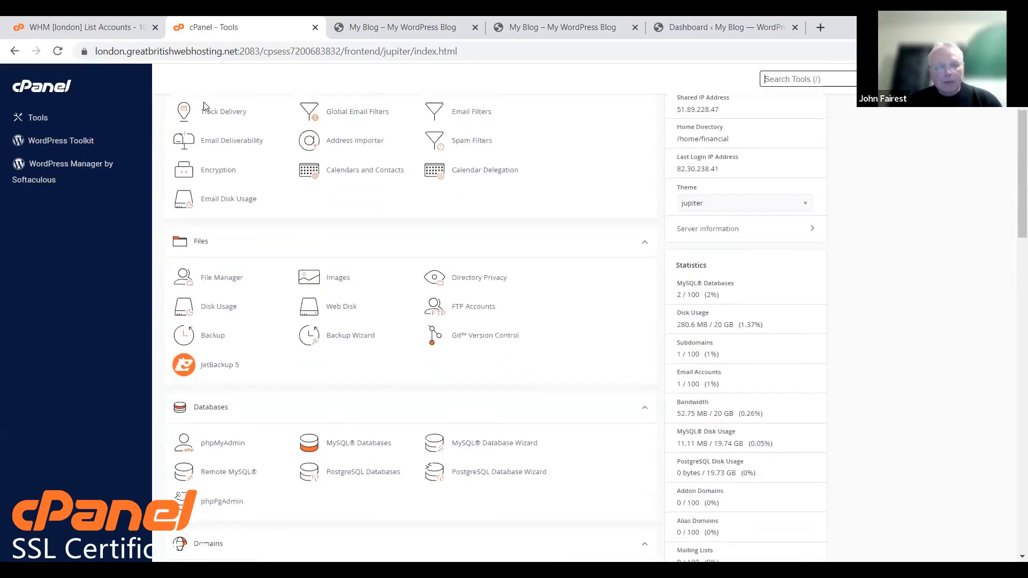
scroll(205, 107, down, 7)
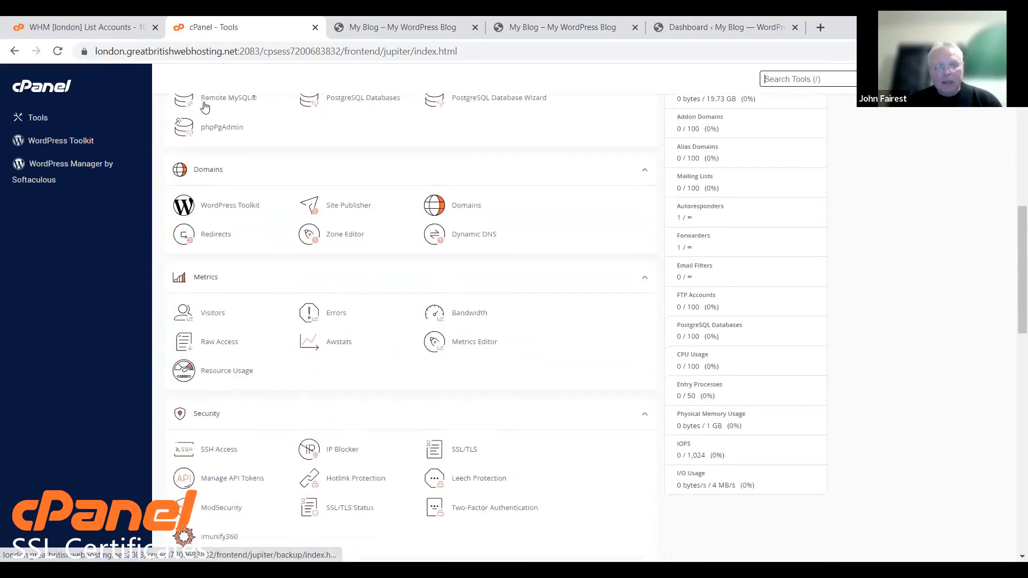
scroll(205, 107, down, 4)
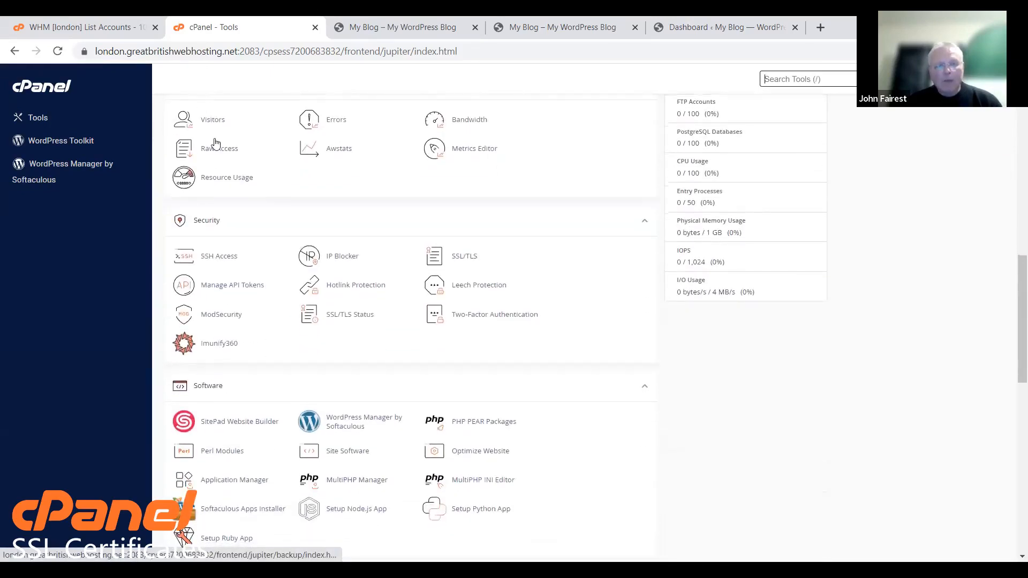
scroll(214, 145, down, 1)
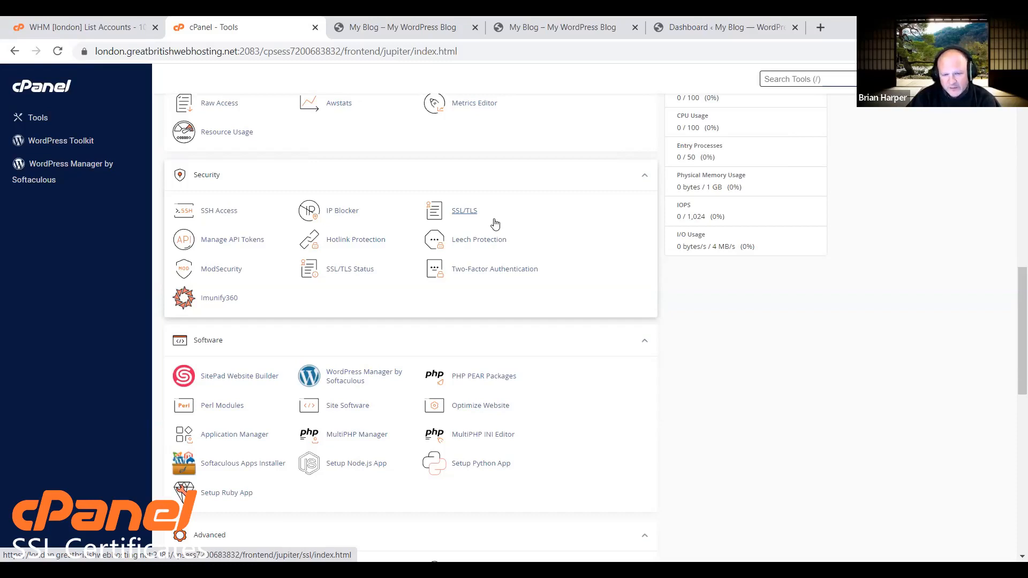
key(slash)
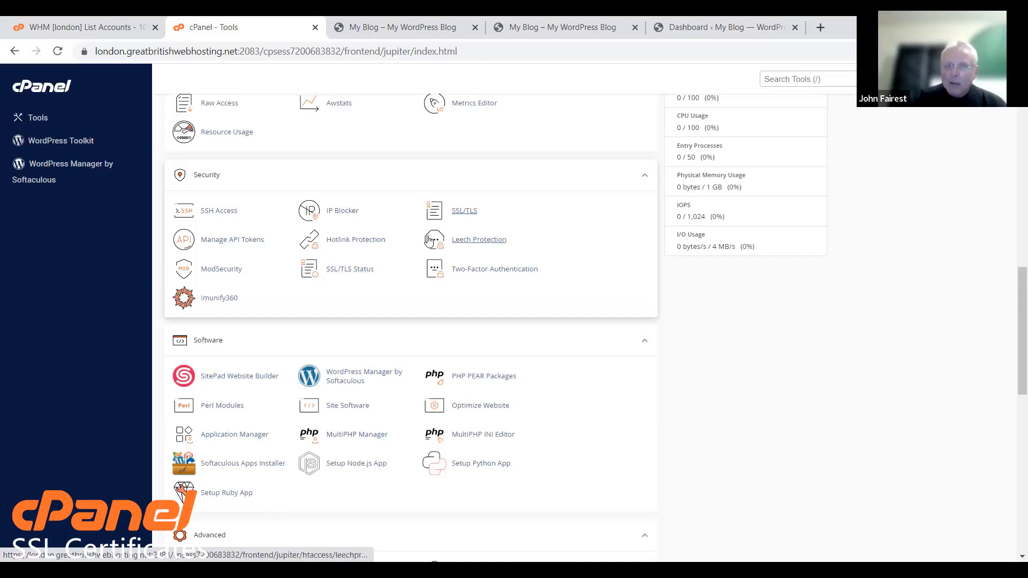
click(464, 211)
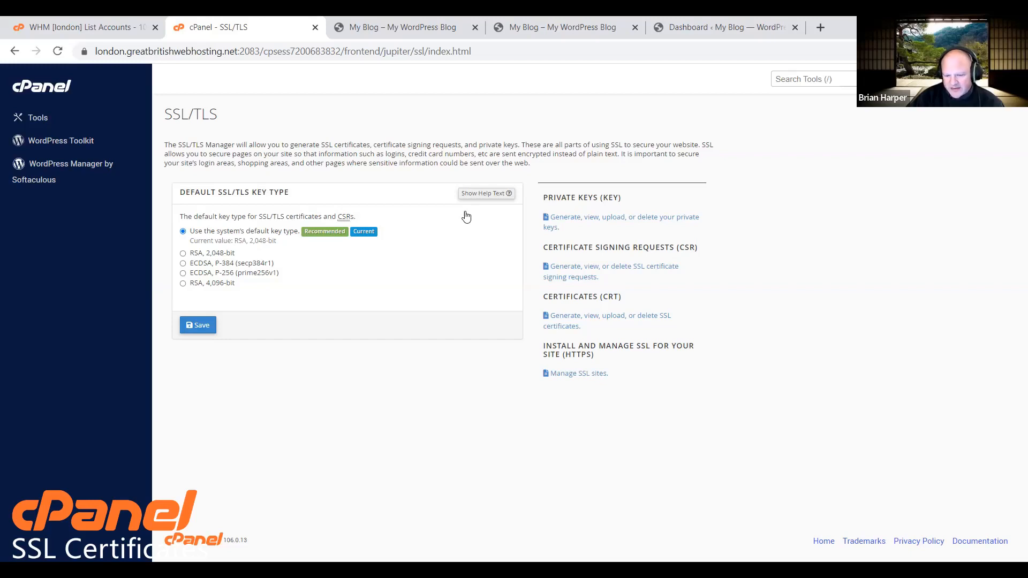
- Open the page for managing SSL sites and go to the form for installing an SSL website
click(562, 377)
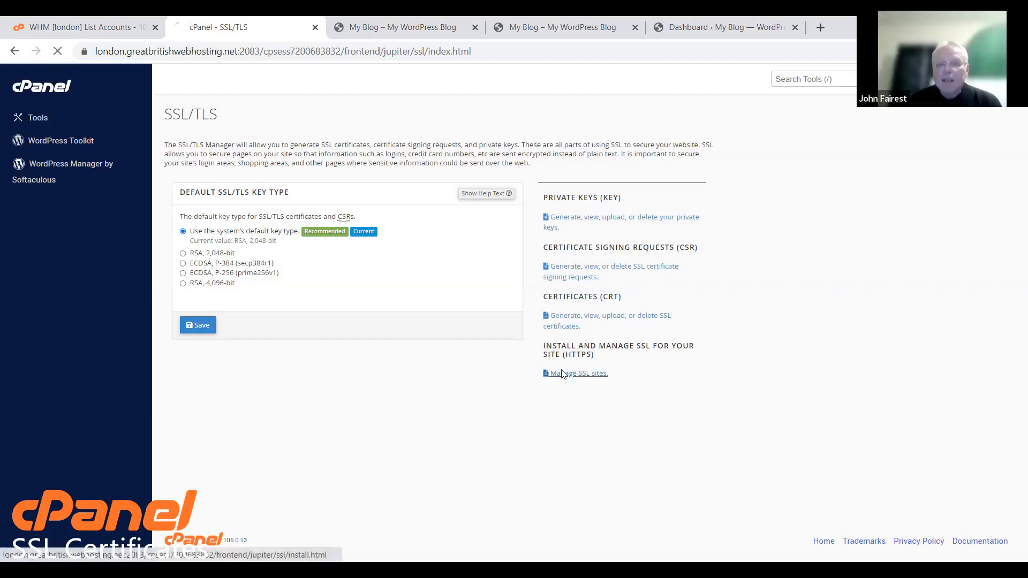
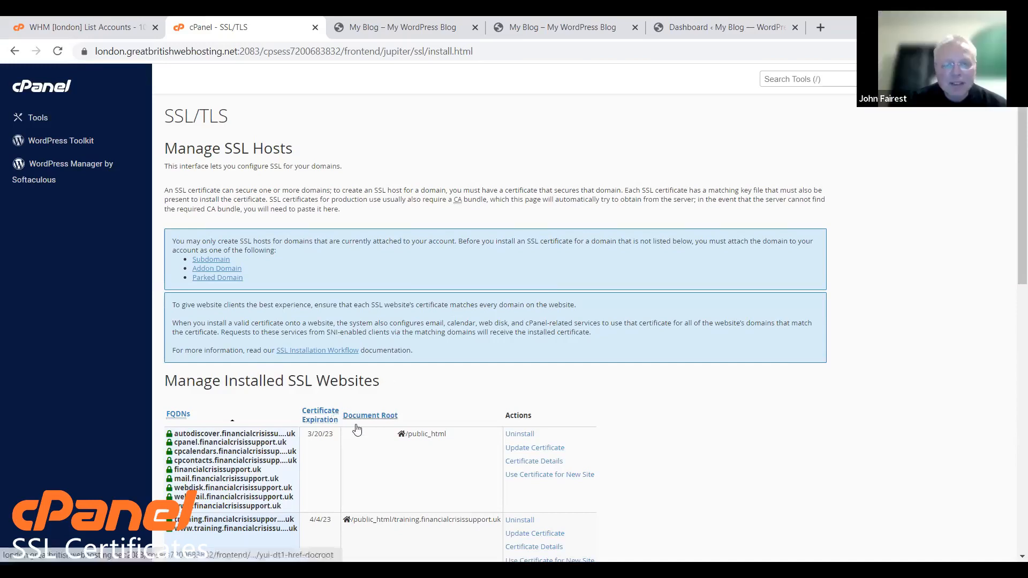
scroll(227, 404, down, 5)
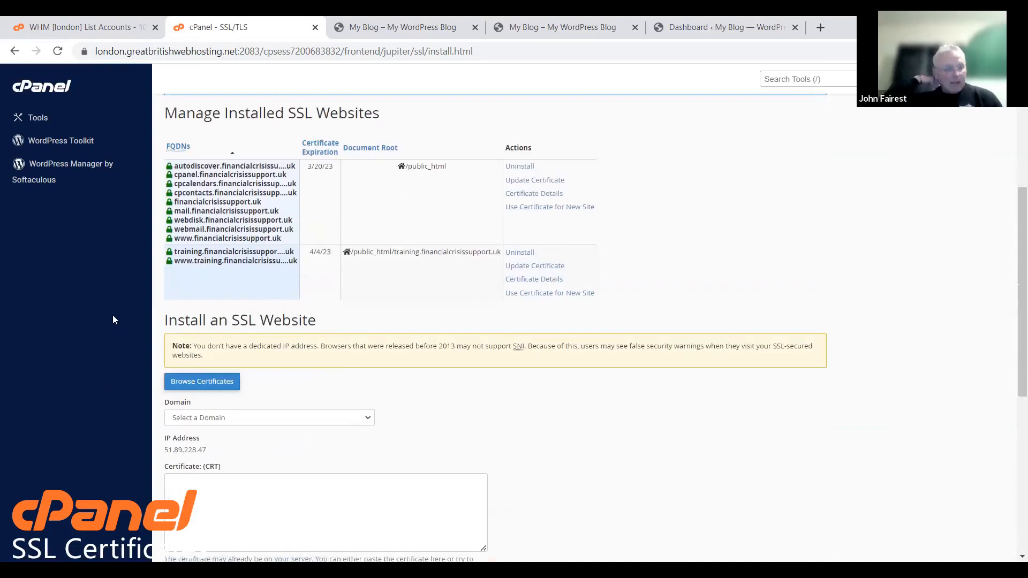
scroll(112, 316, down, 1)
scroll(113, 319, down, 1)
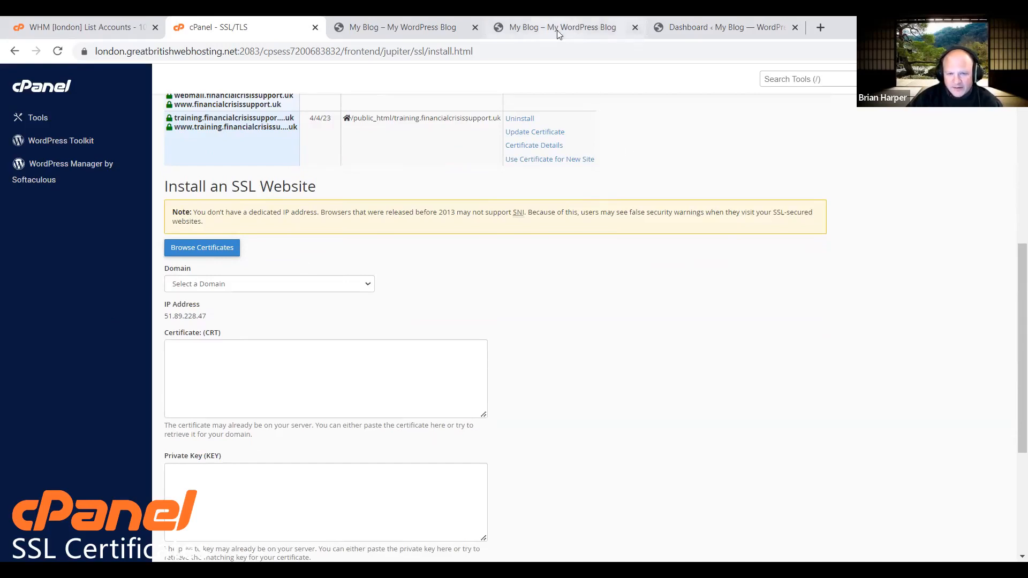
- Check the blog's address in its browser tab and select training.financialcrisissupport.uk as the domain for the SSL installation
click(410, 29)
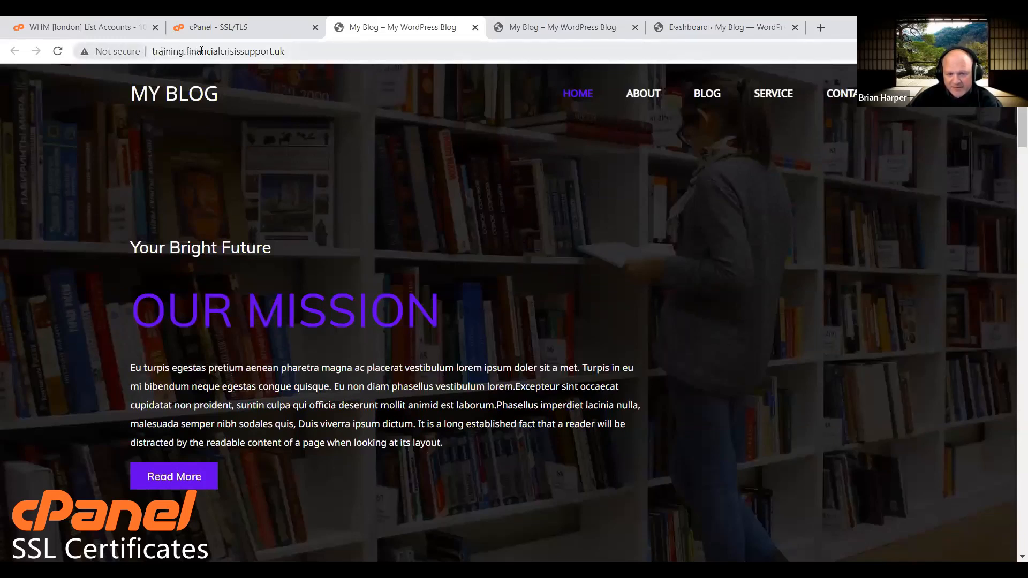
click(228, 28)
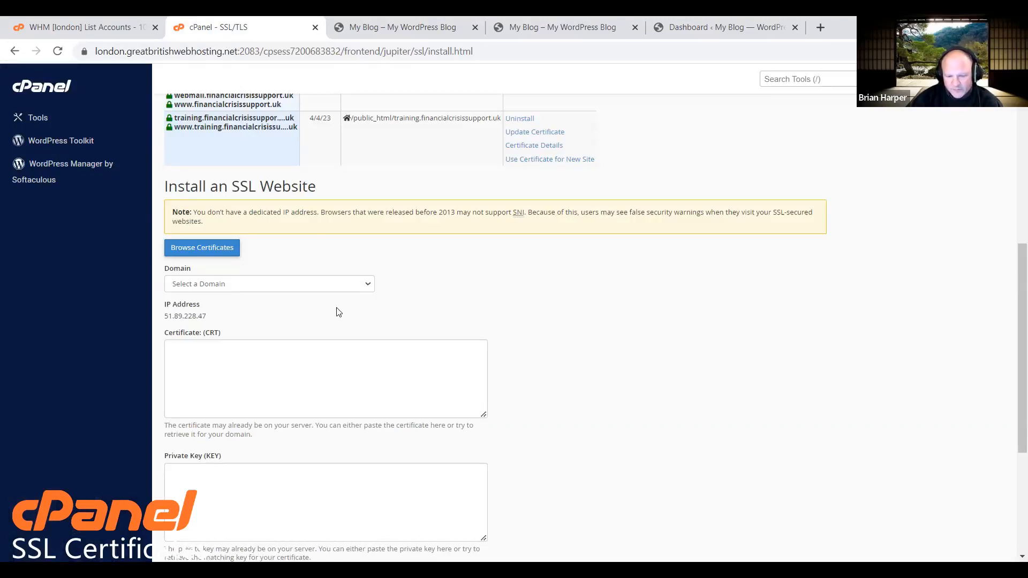
click(290, 284)
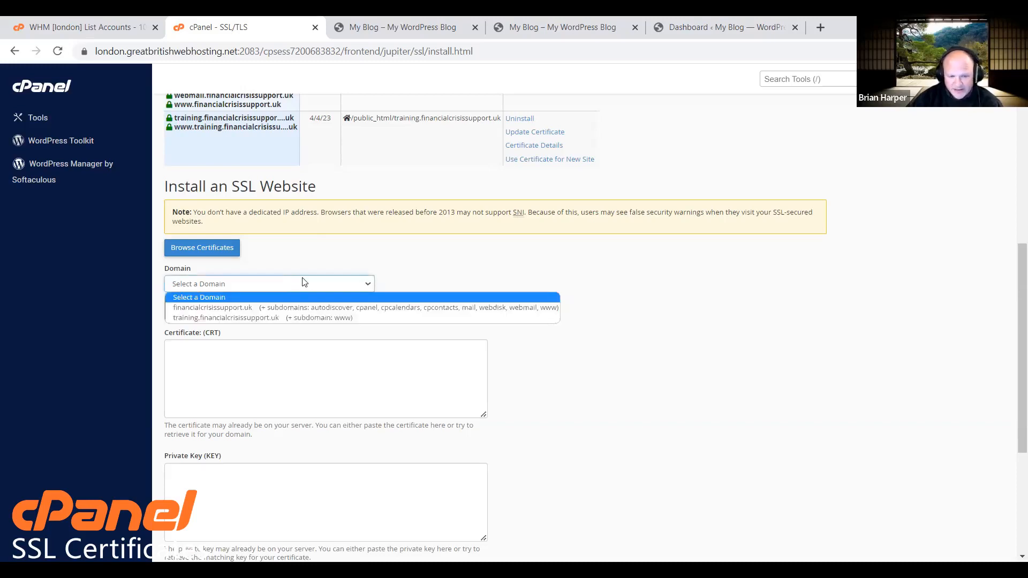
click(271, 317)
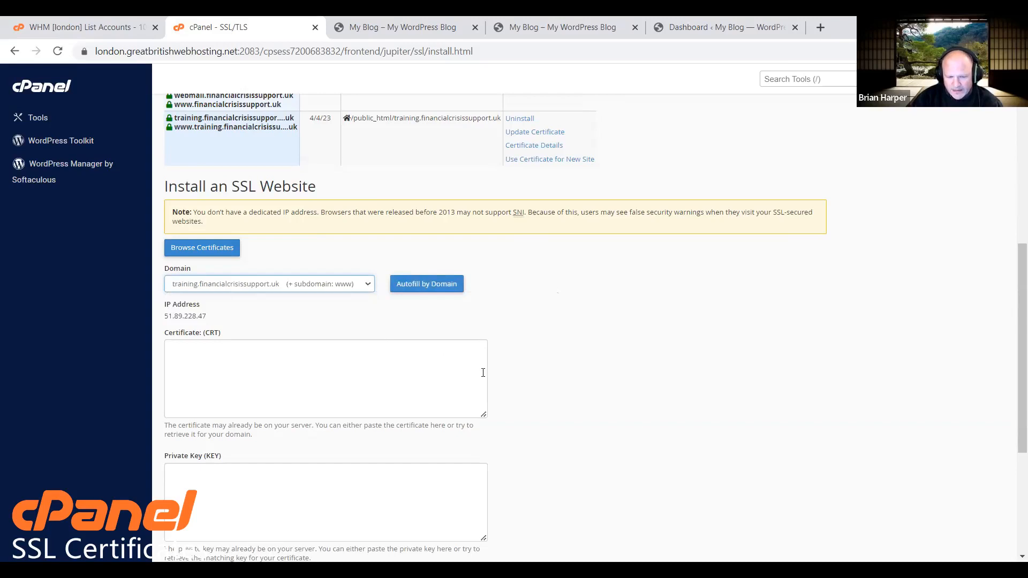
- Try to install the certificate with the certificate, private key and CA bundle fields left empty
scroll(483, 373, down, 1)
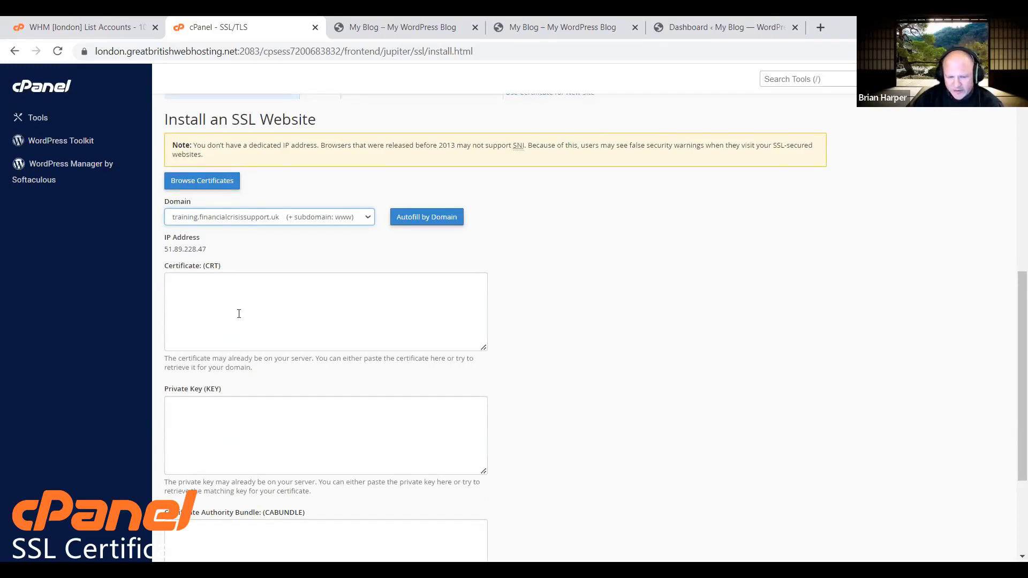
scroll(516, 394, down, 3)
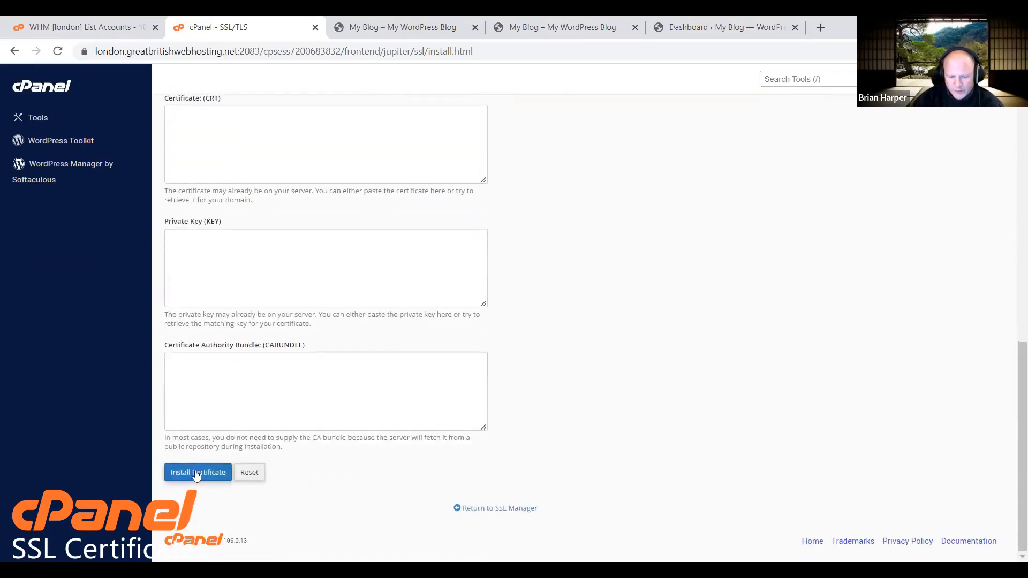
scroll(195, 470, up, 9)
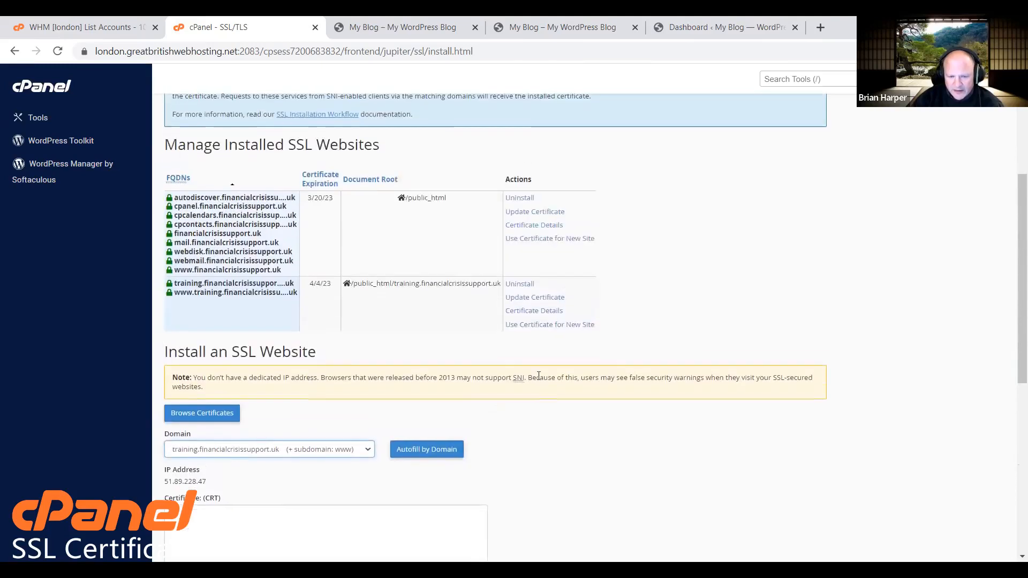
scroll(513, 412, down, 2)
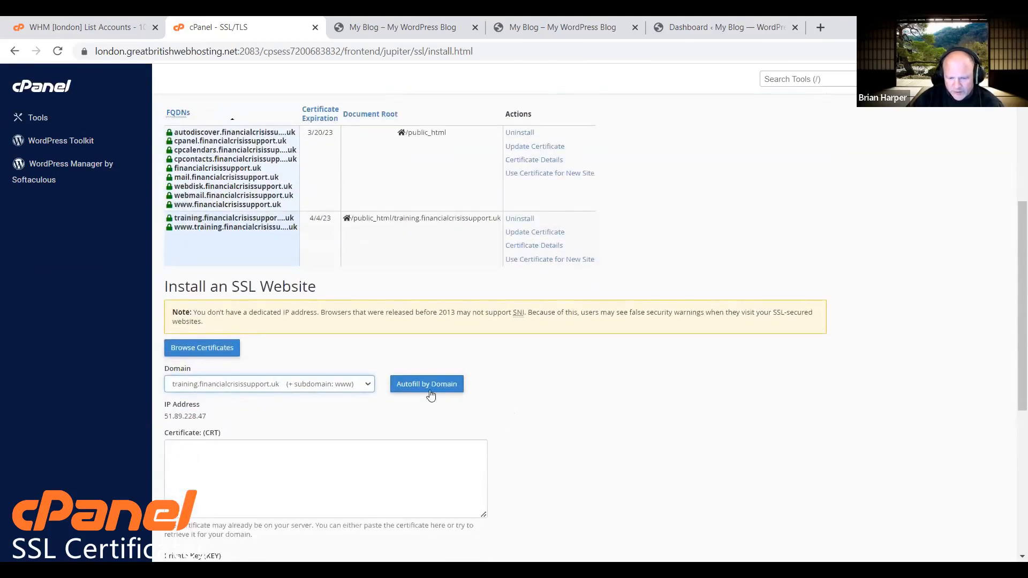
scroll(529, 428, down, 2)
scroll(530, 441, down, 4)
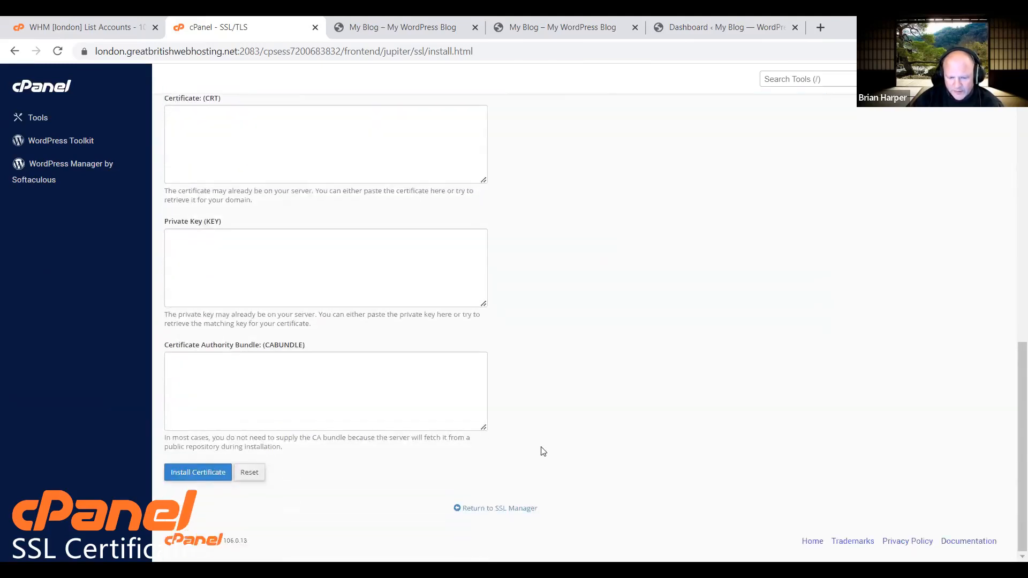
click(190, 474)
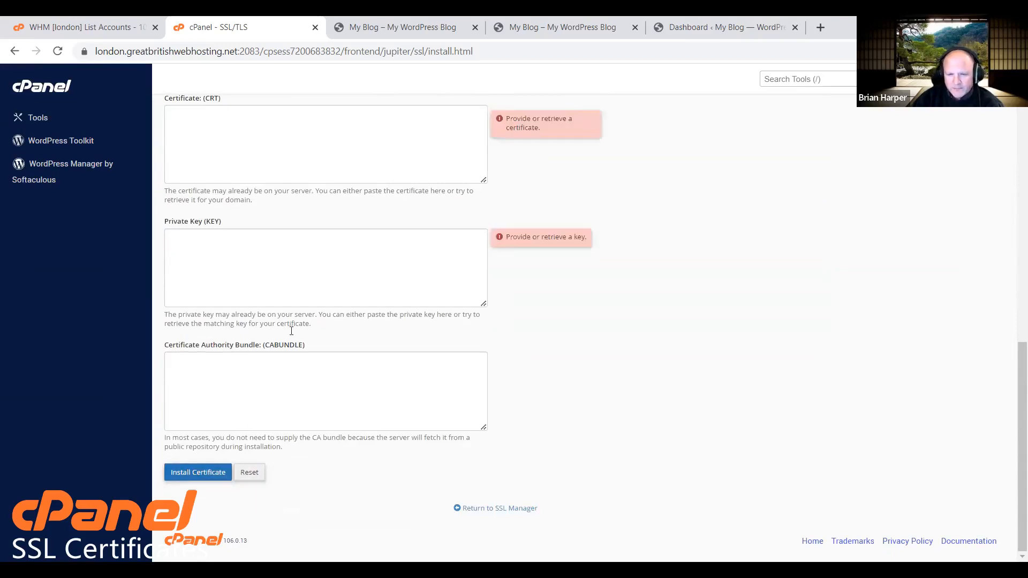
- Browse the saved certificates and use the cPanel, Inc. certificate for training.financialcrisissupport.uk that expires 4/3/23
scroll(330, 250, up, 1)
scroll(330, 250, up, 2)
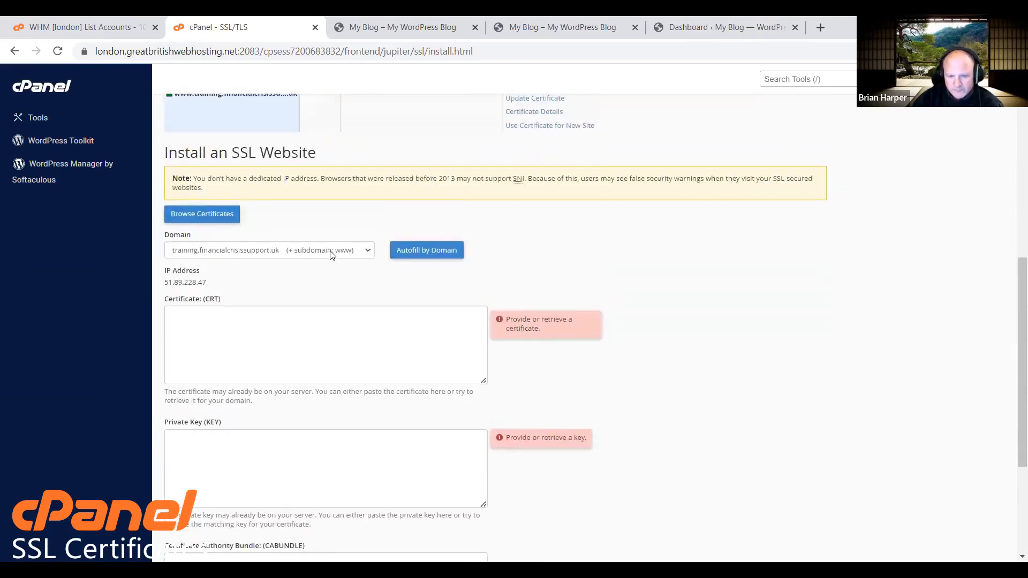
click(206, 212)
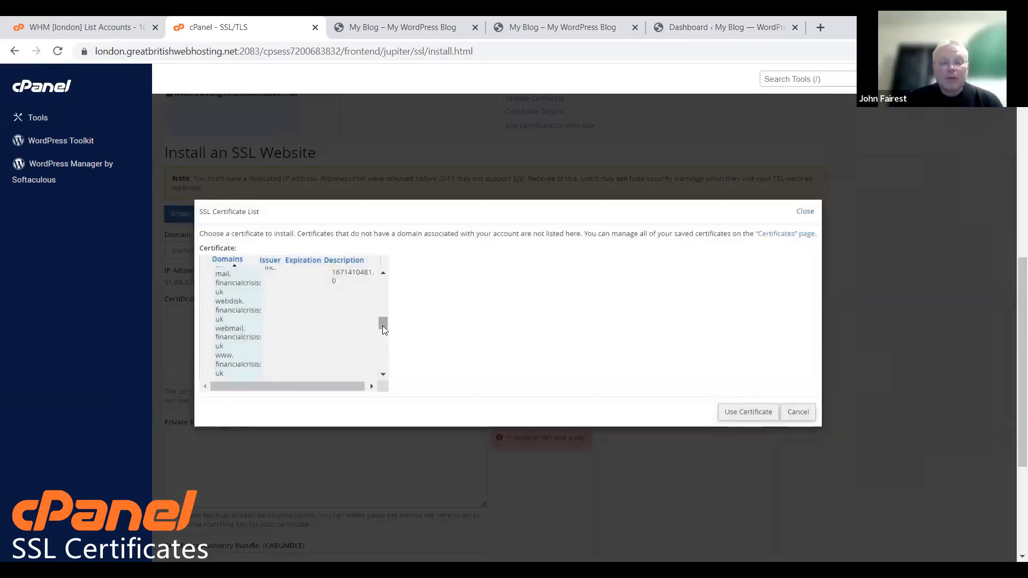
scroll(382, 342, down, 5)
scroll(384, 370, down, 2)
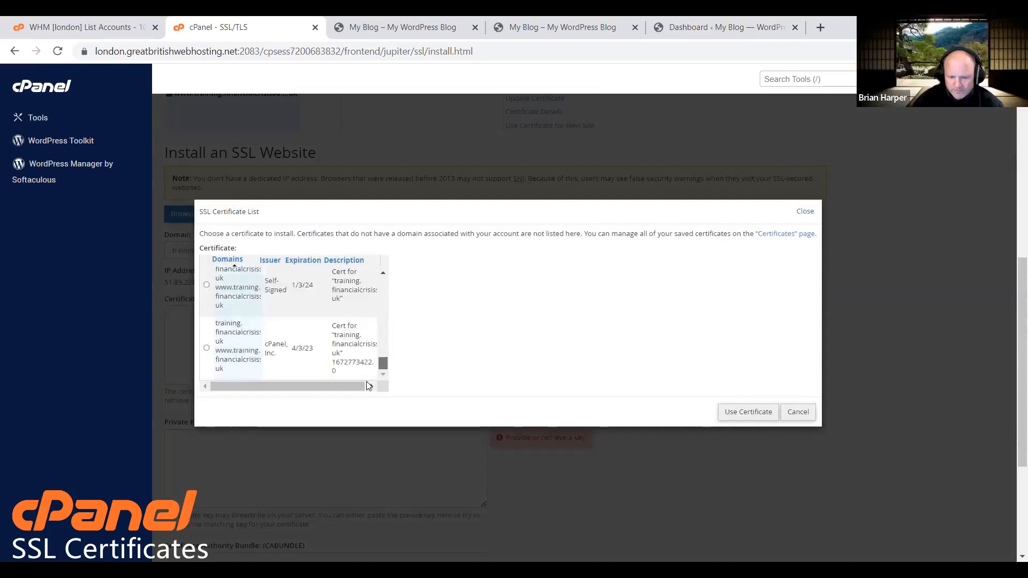
click(206, 348)
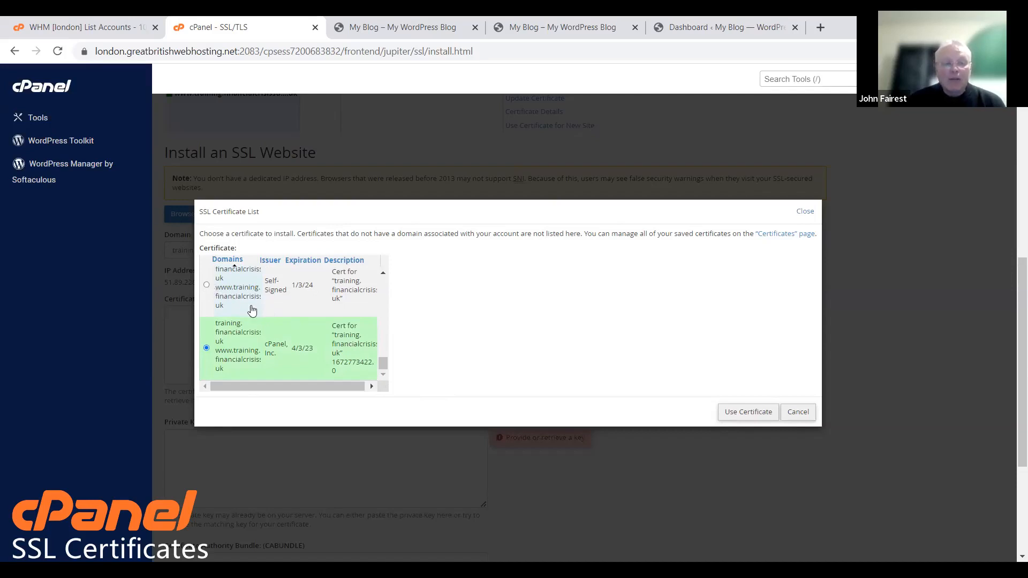
click(732, 413)
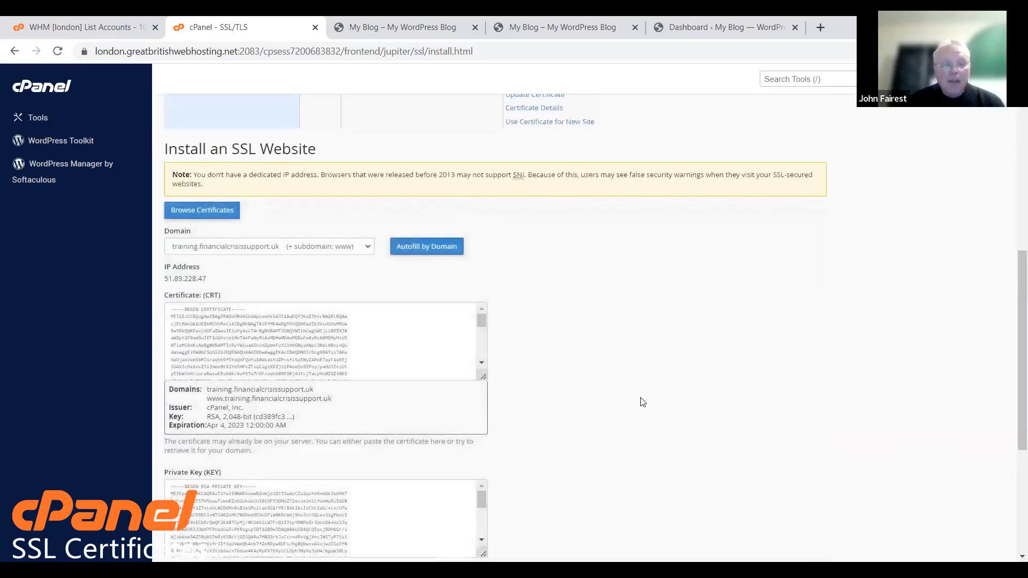
- Review the filled-in certificate fields, install the certificate and dismiss the resulting message
scroll(610, 394, down, 4)
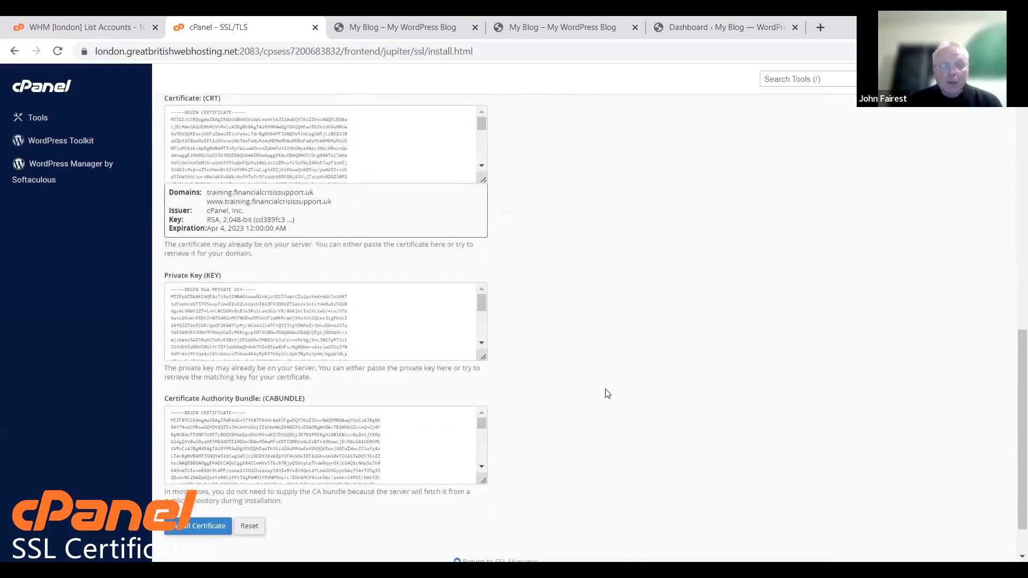
scroll(607, 394, up, 1)
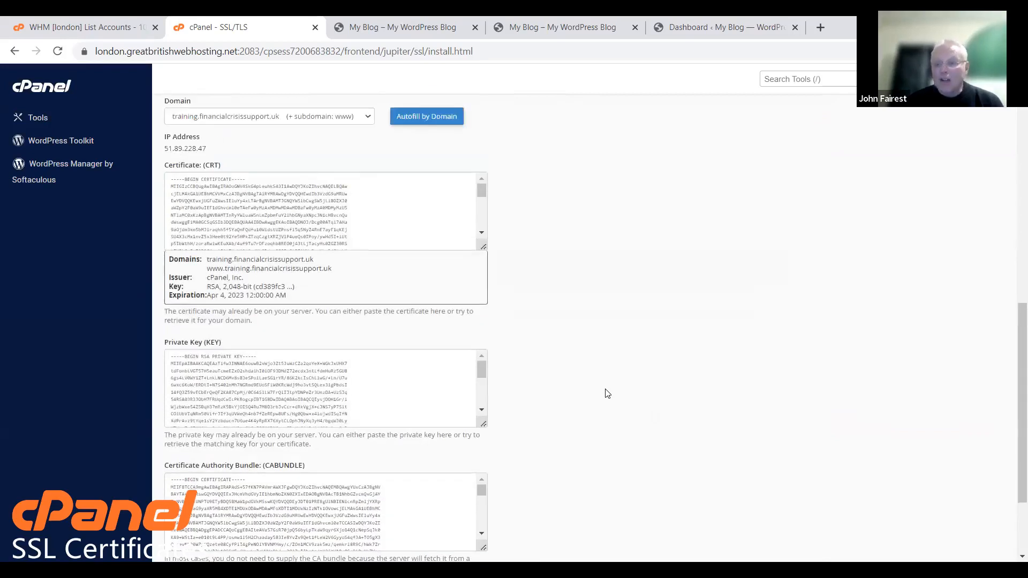
scroll(607, 394, down, 2)
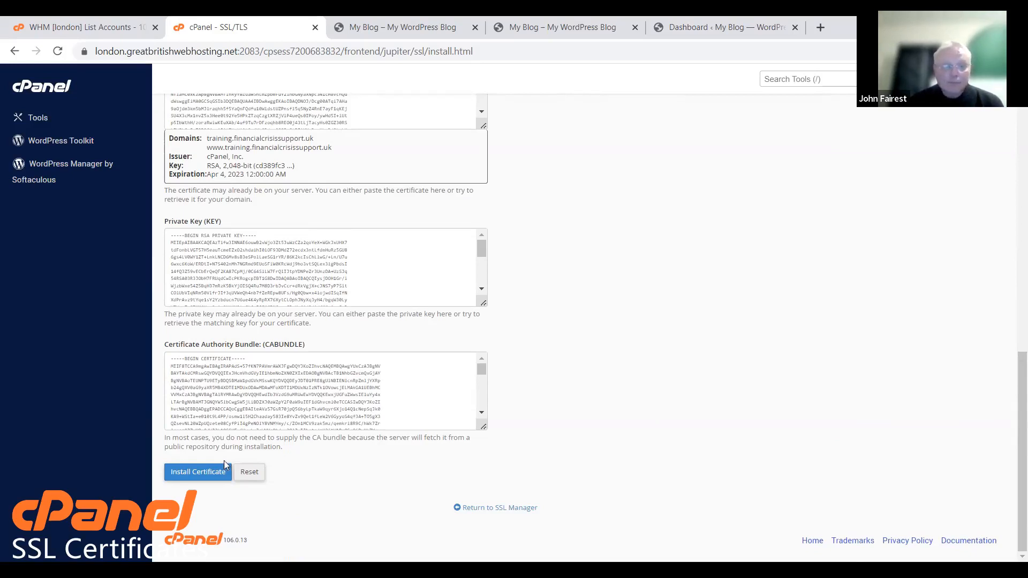
click(206, 473)
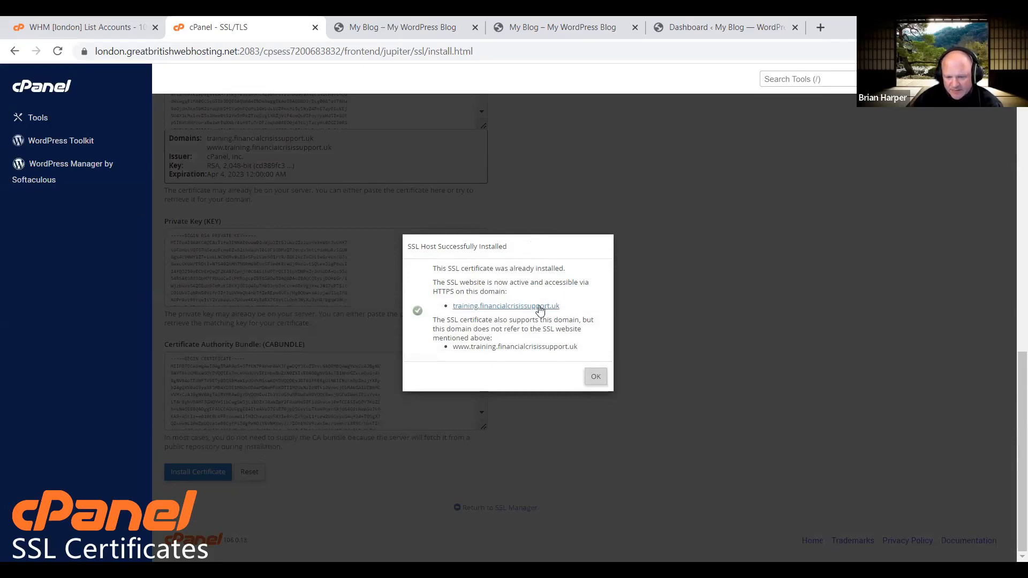
click(595, 379)
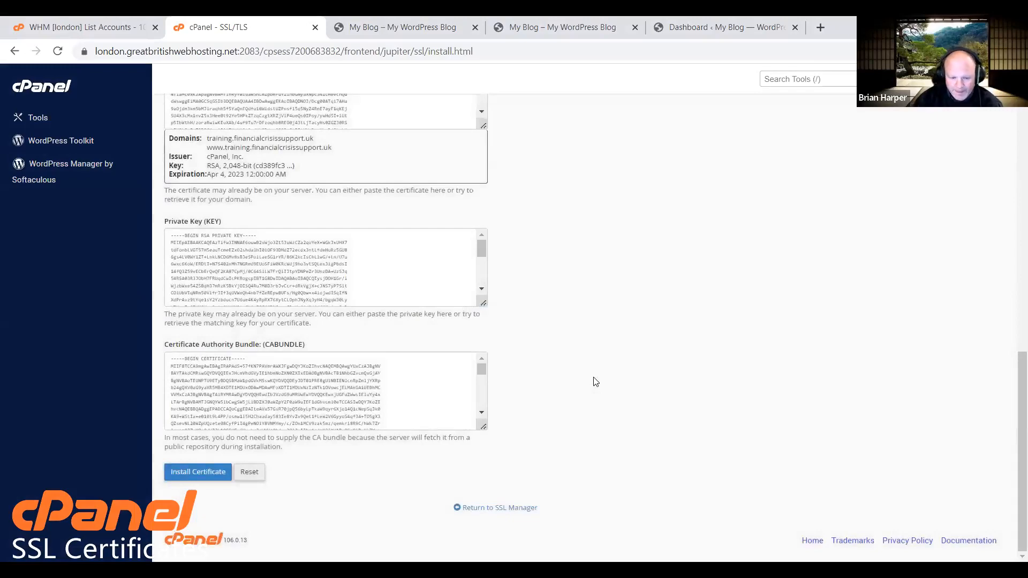
- Look over the installed SSL websites and return to the SSL/TLS overview page
scroll(583, 381, up, 3)
scroll(407, 275, up, 3)
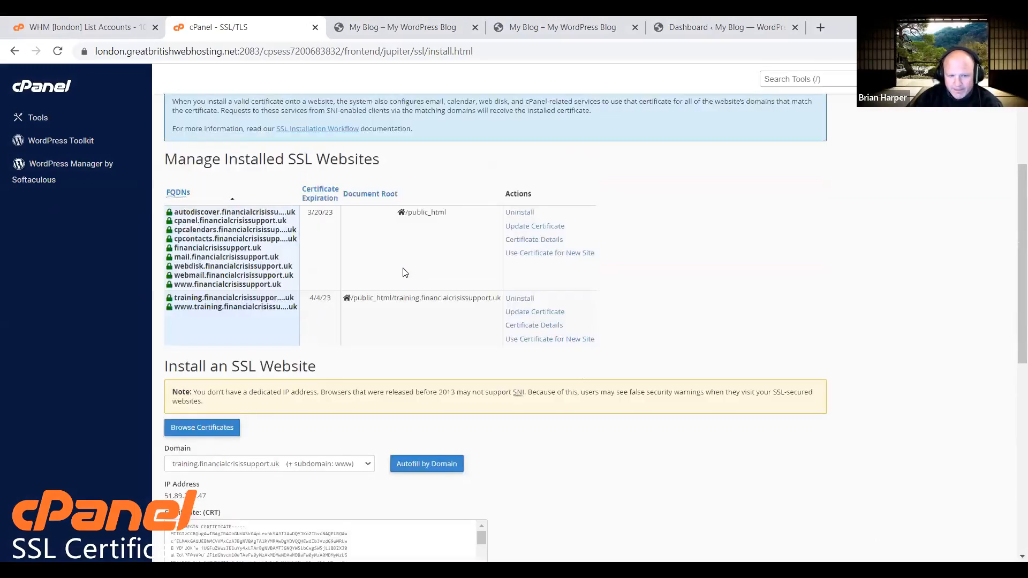
scroll(387, 253, up, 2)
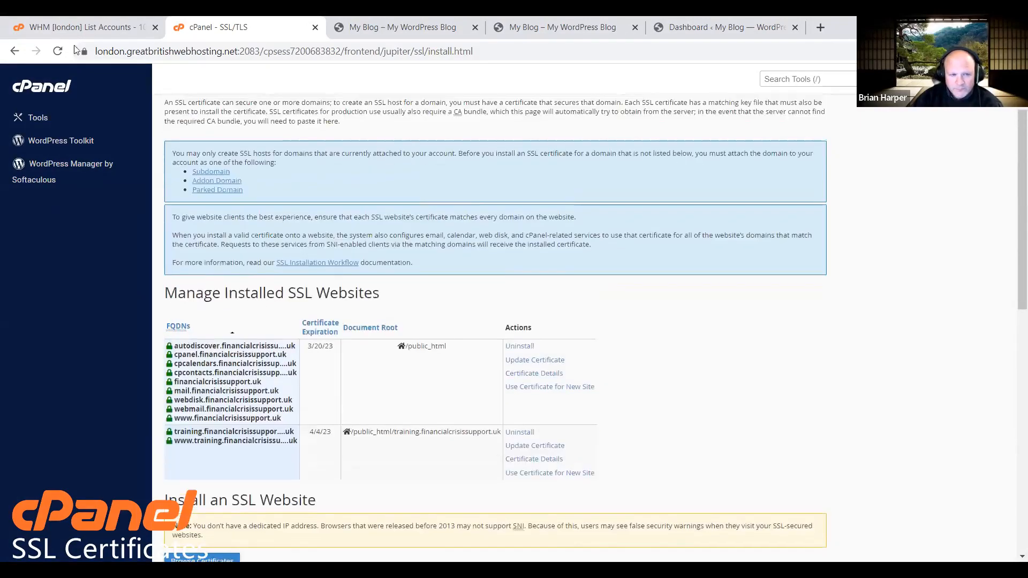
click(14, 50)
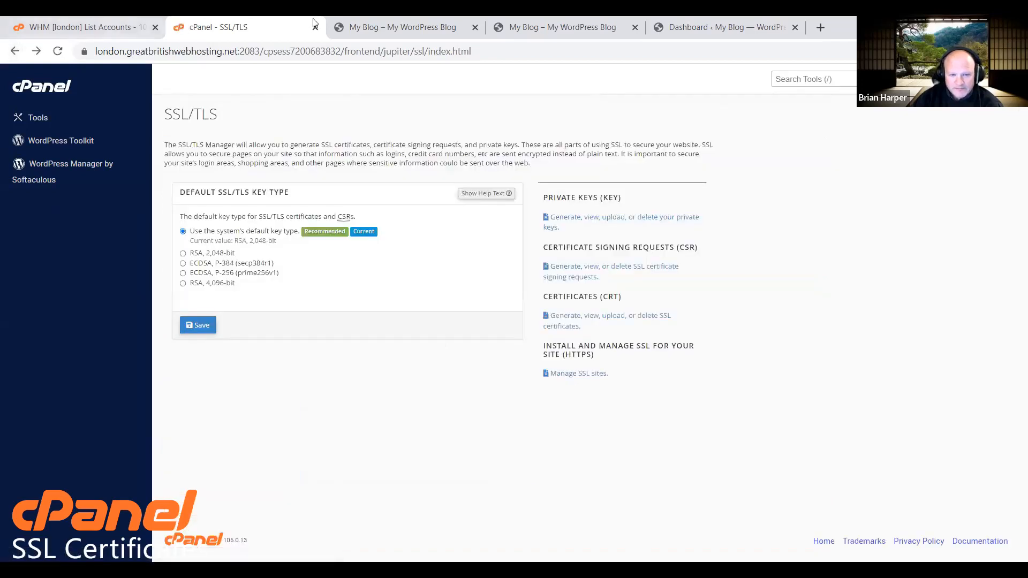